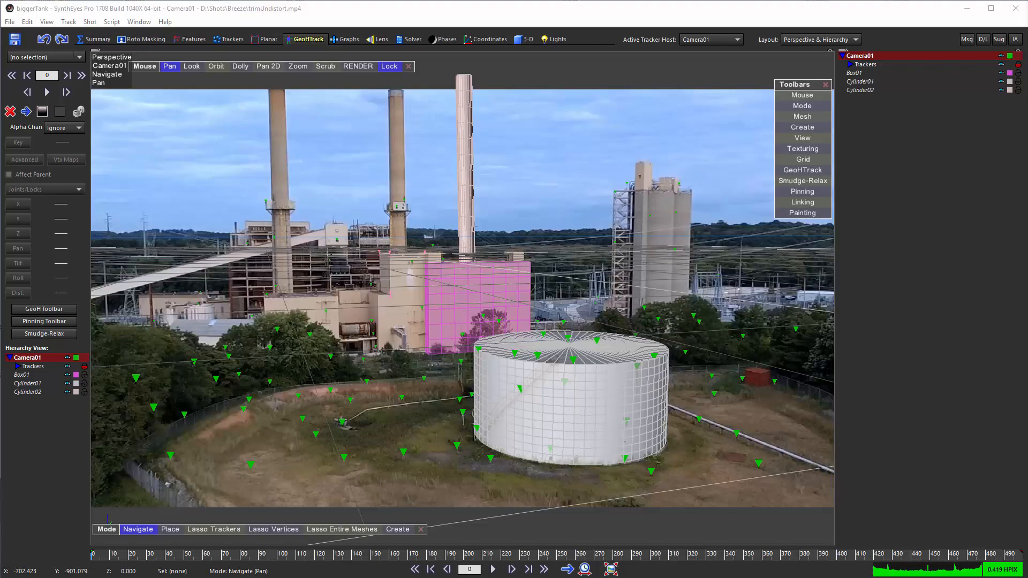
left_click_drag(119, 554, 93, 556)
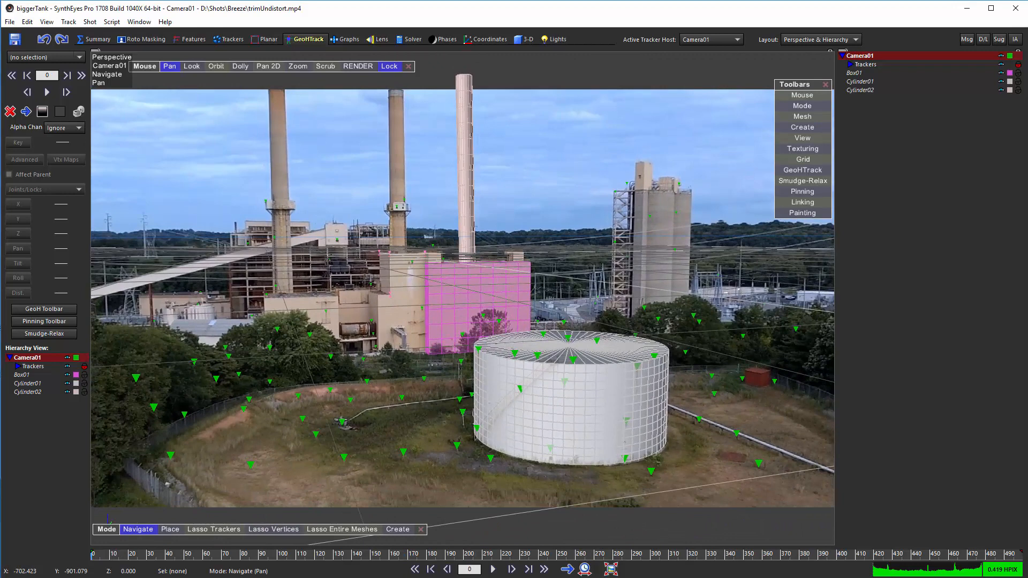
left_click(1000, 82)
left_click(1000, 82)
Export the tracked scene as AfterEffects Javascript to biggerTank.jsx, with Cinema 4D Integration set to Write .fbx
left_click(9, 22)
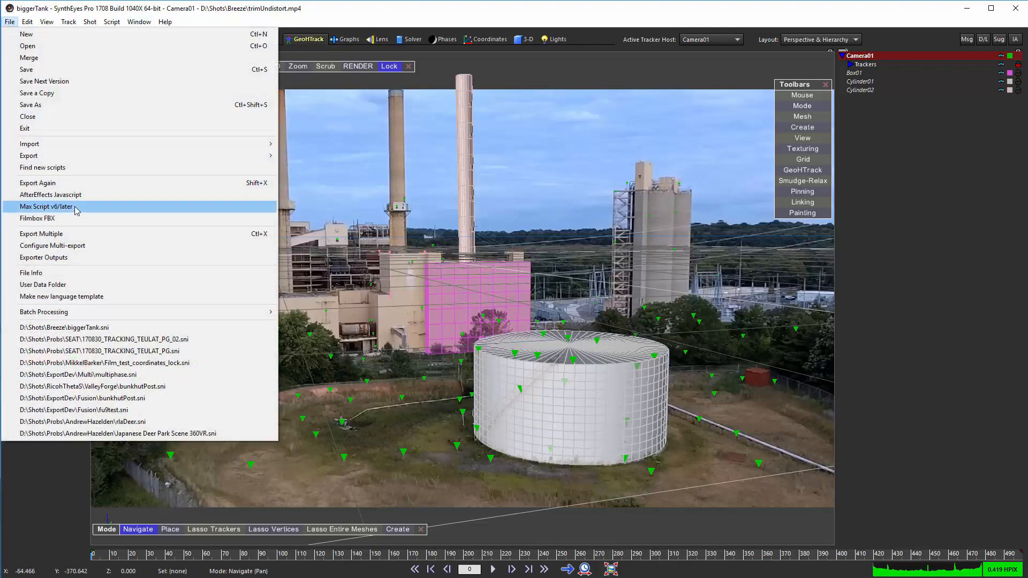
left_click(80, 196)
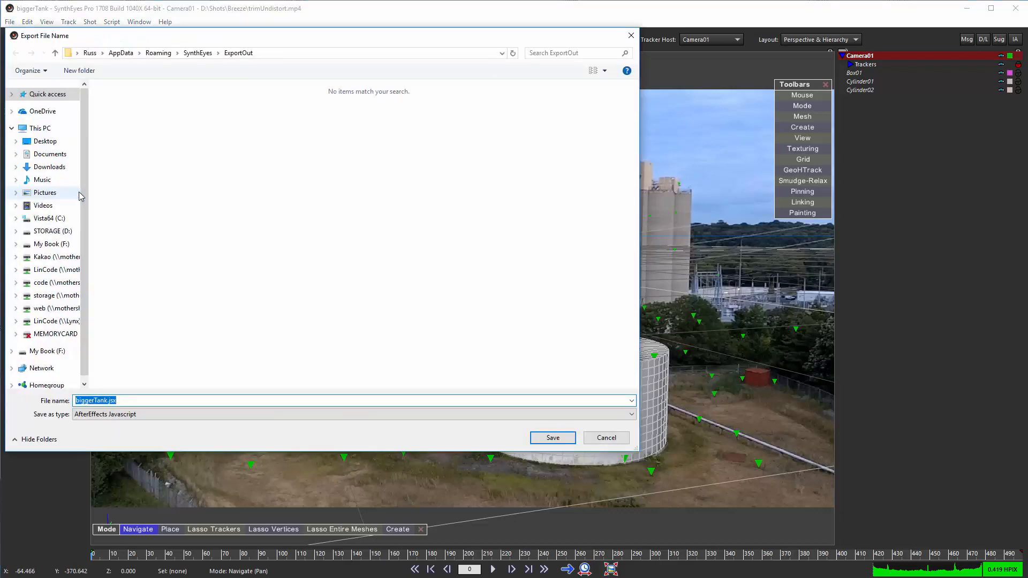
left_click(556, 438)
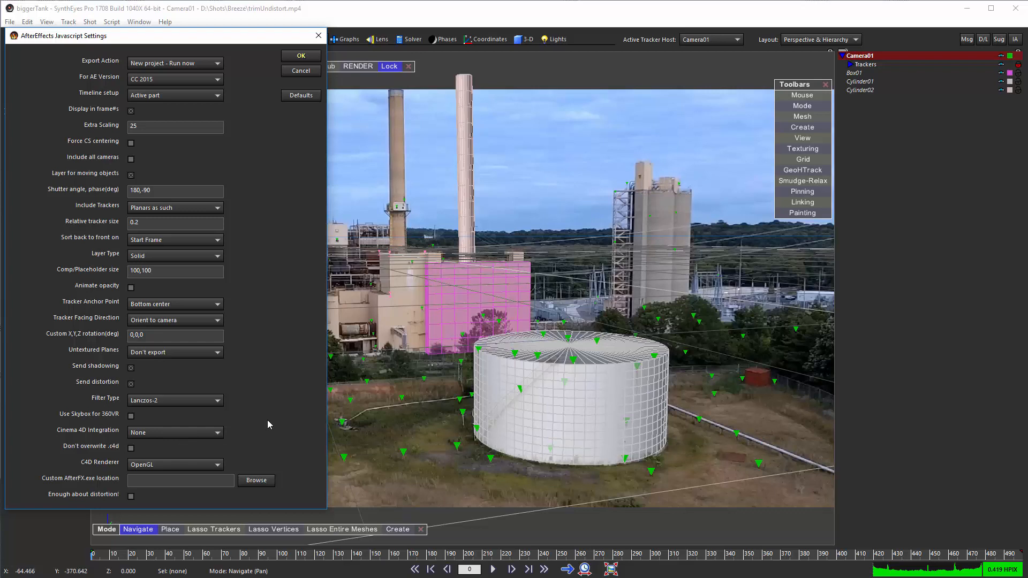
left_click(149, 434)
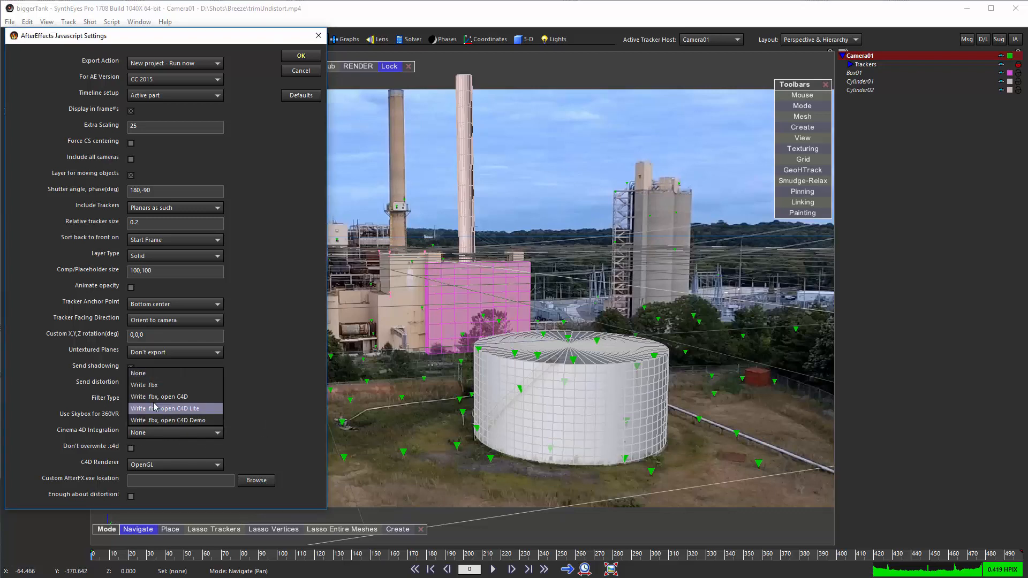
left_click(159, 385)
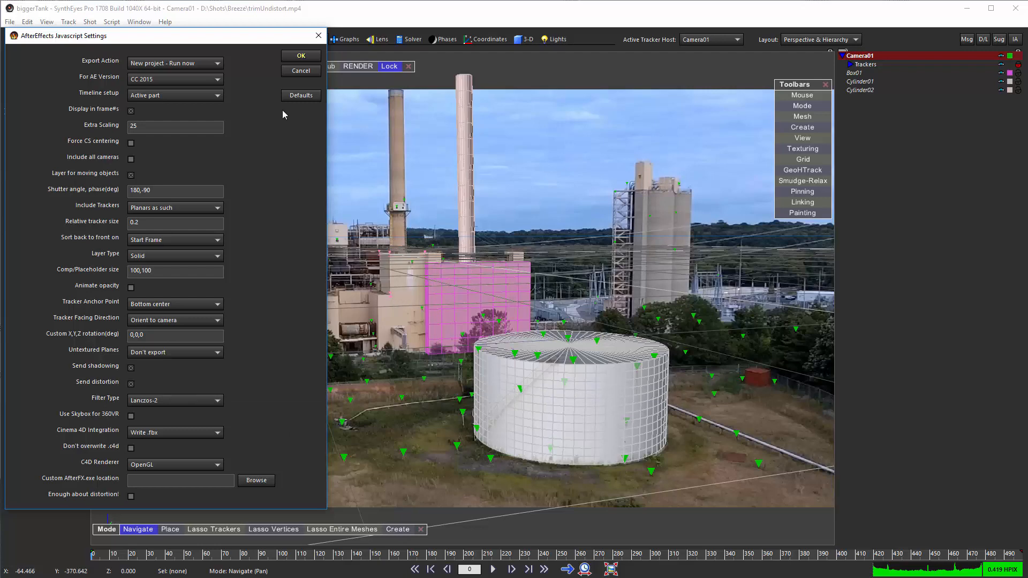
left_click(295, 59)
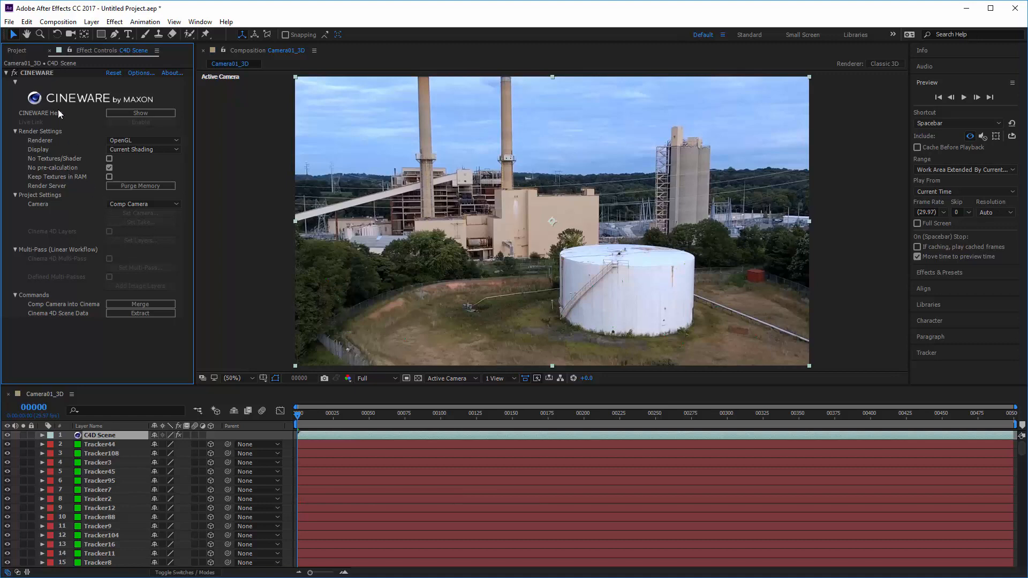
Switch to After Effects and create a new MAXON CINEMA 4D file that replaces the existing biggerTank.c4d
left_click(9, 22)
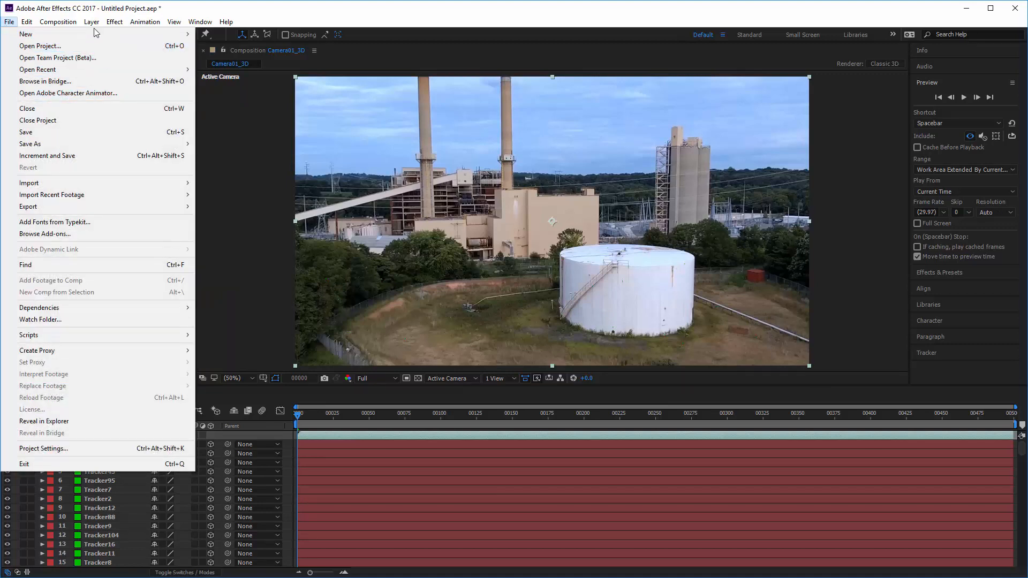
mouse_move(108, 37)
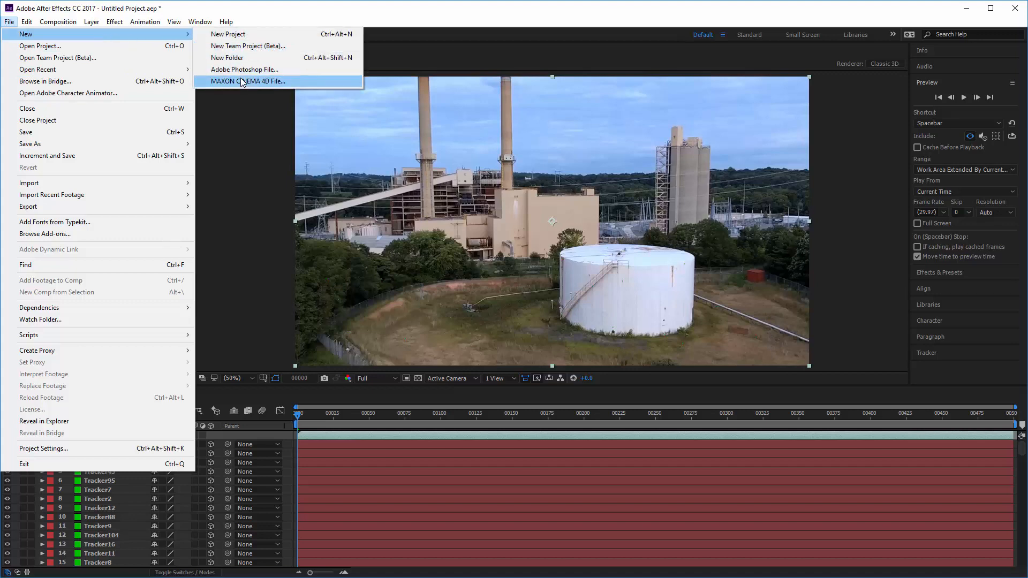
left_click(243, 81)
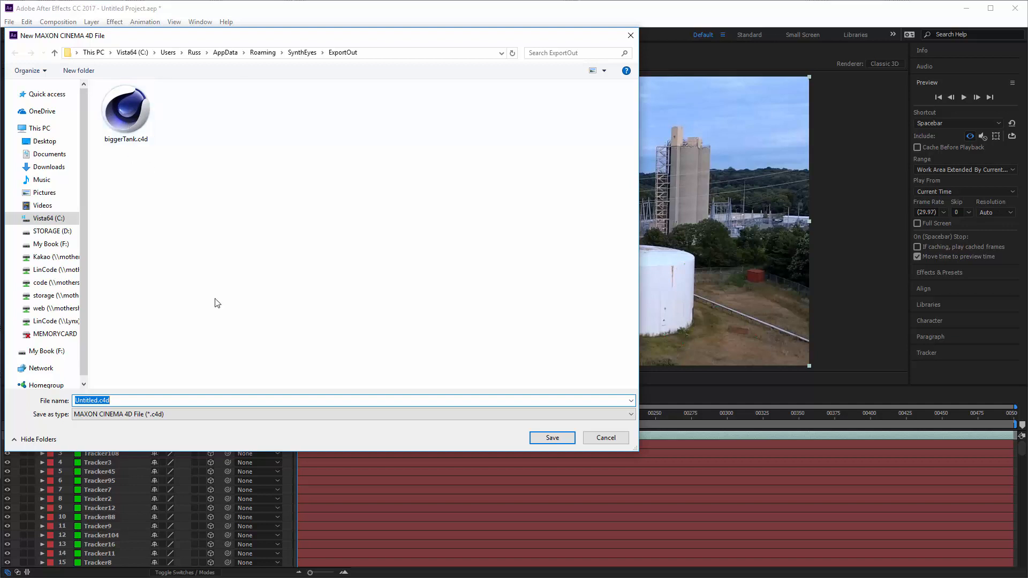
left_click(126, 113)
left_click(551, 436)
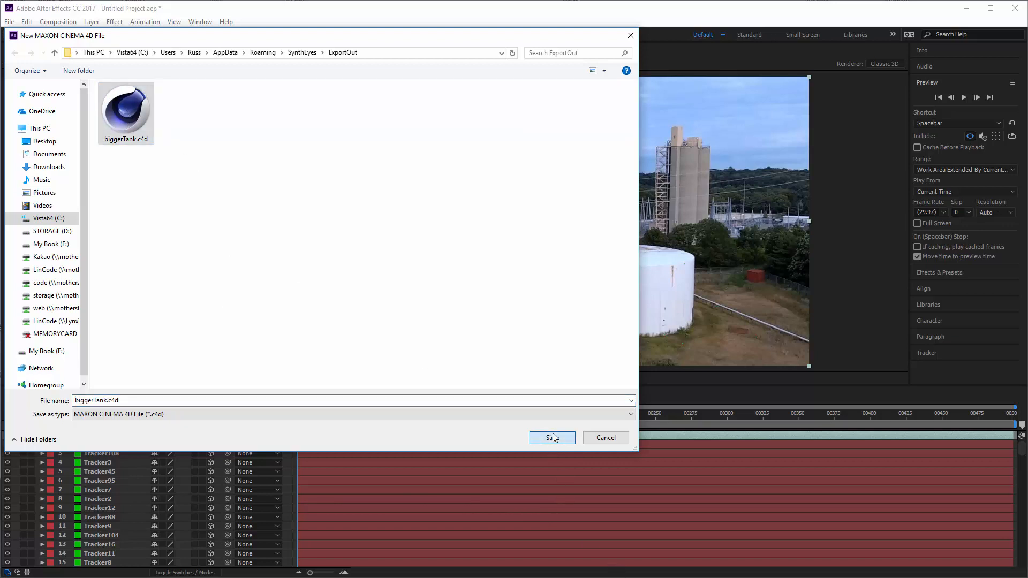
left_click(661, 380)
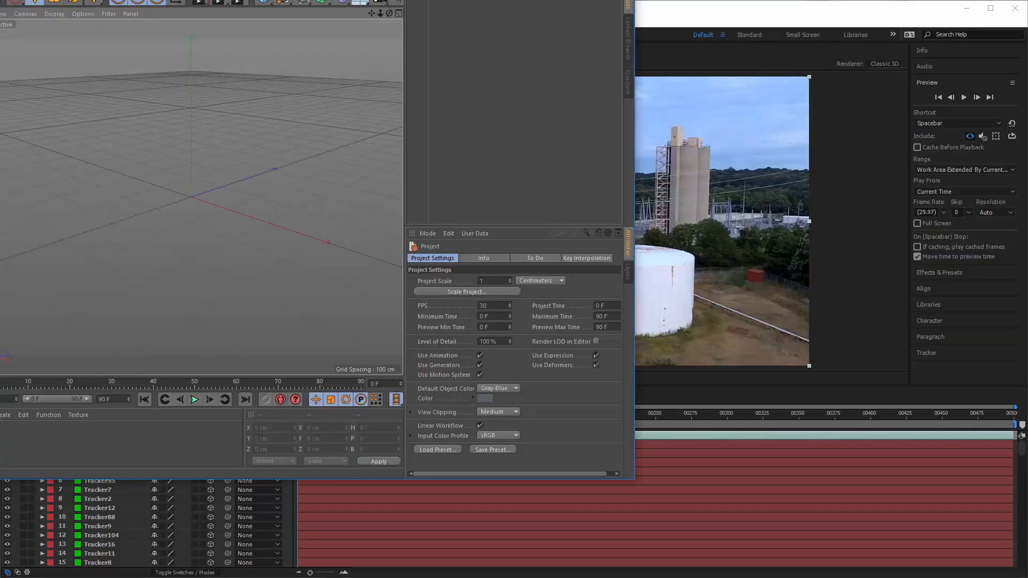
Enlarge the Cinema 4D Lite window to fill the screen and open biggerTank.fbx with the default import settings and Take 001
left_click_drag(57, 0, 99, 9)
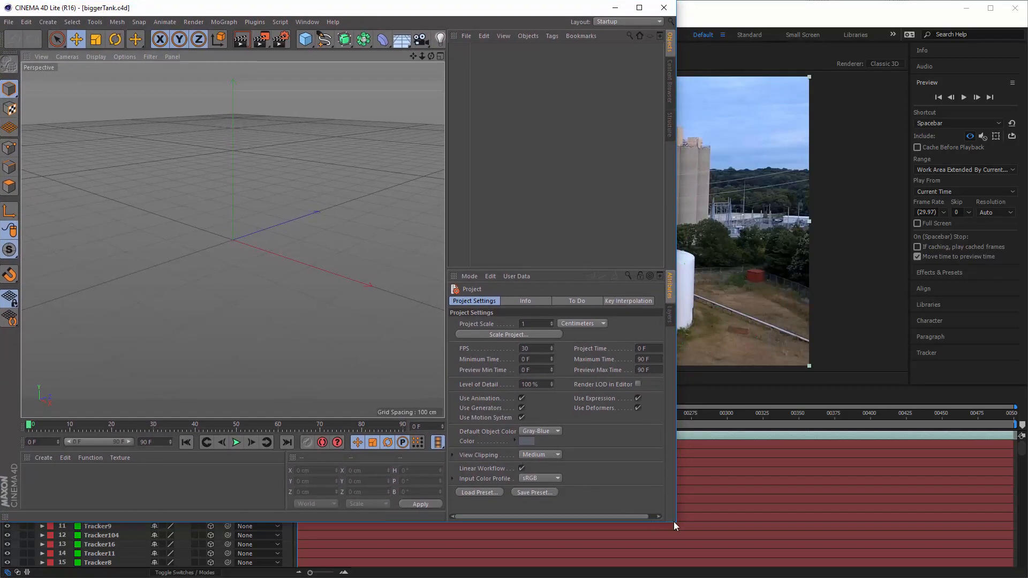
left_click_drag(674, 526, 1027, 577)
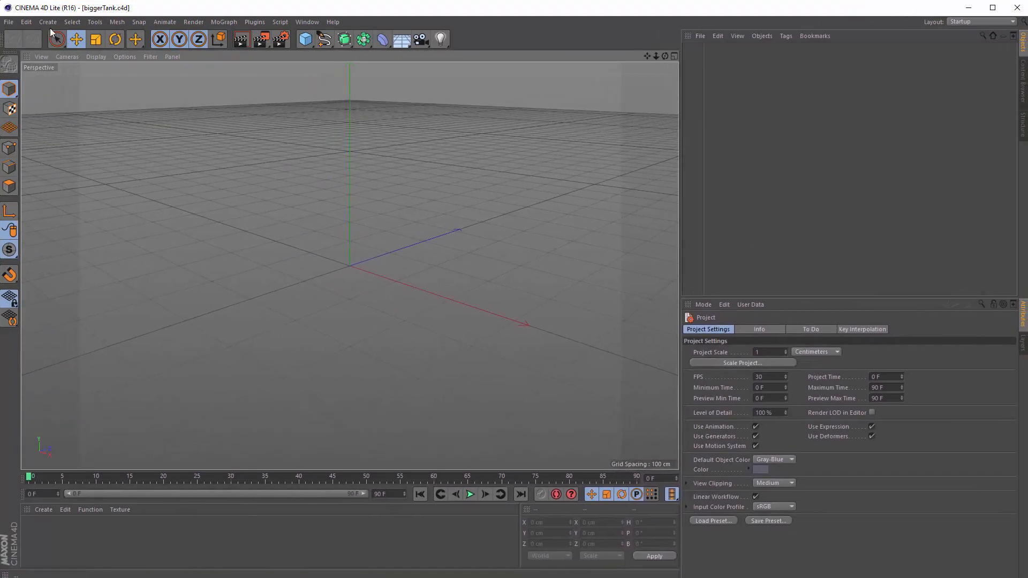
left_click(9, 23)
left_click(22, 48)
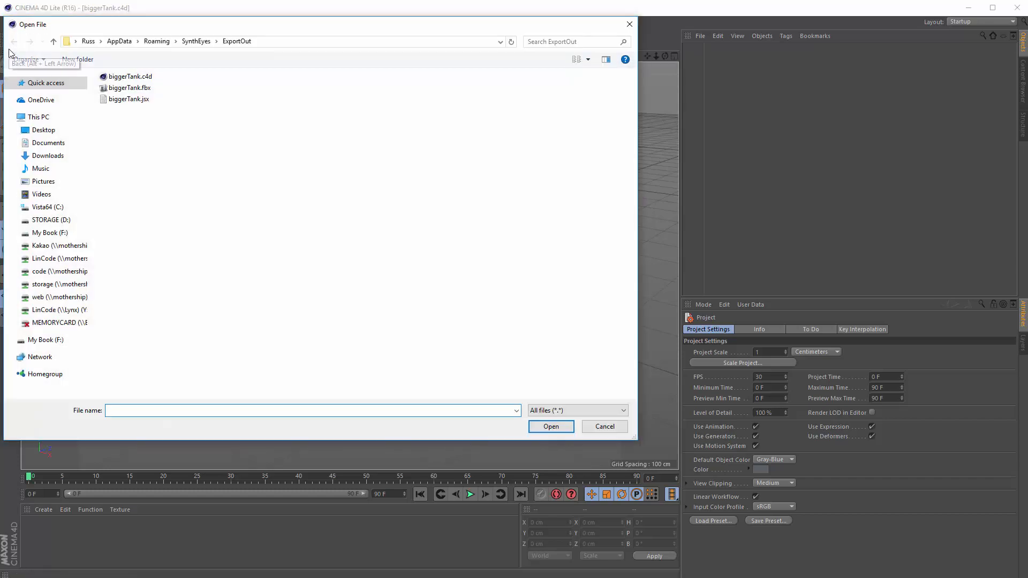
left_click(143, 92)
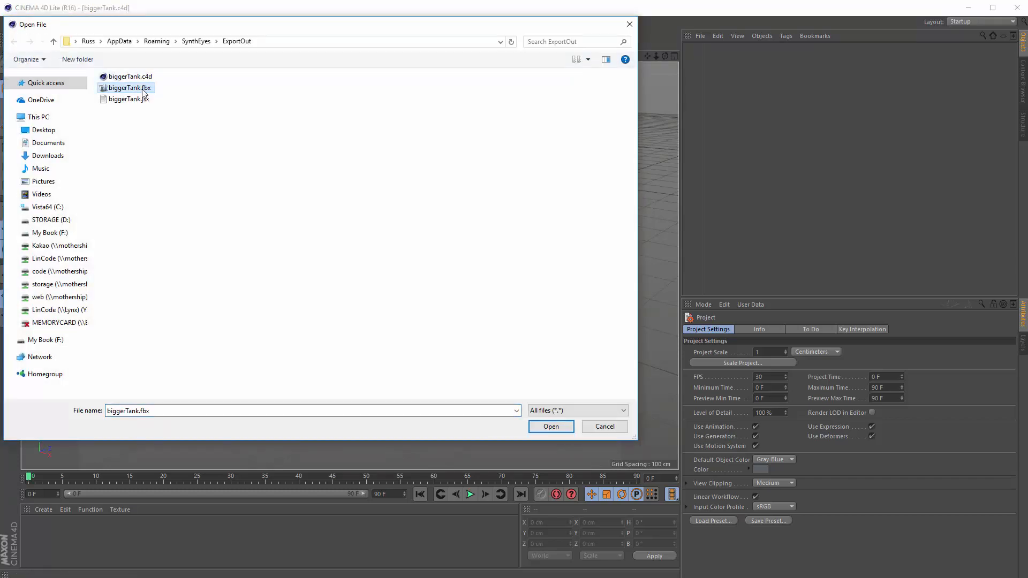
left_click(540, 426)
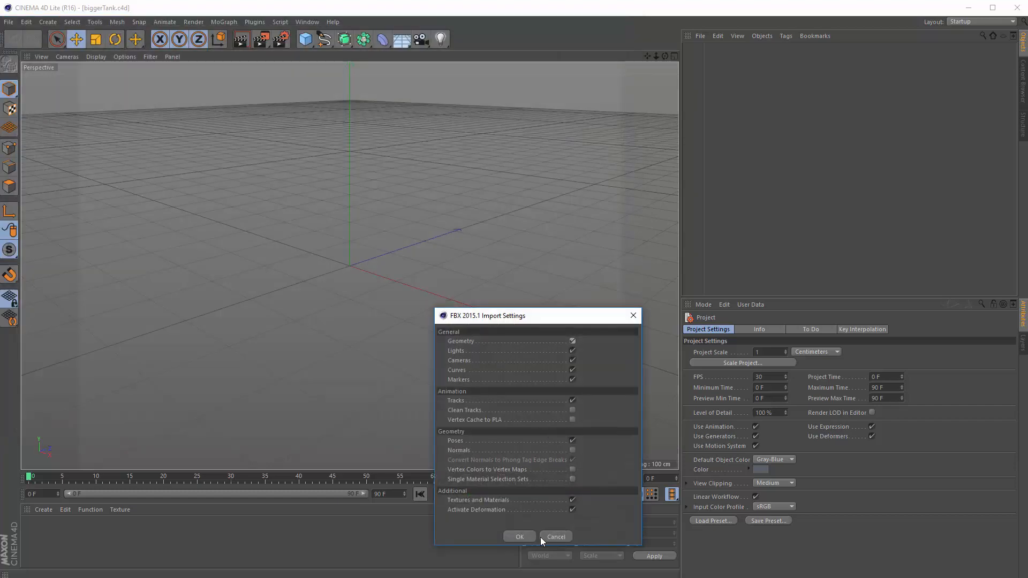
left_click(526, 535)
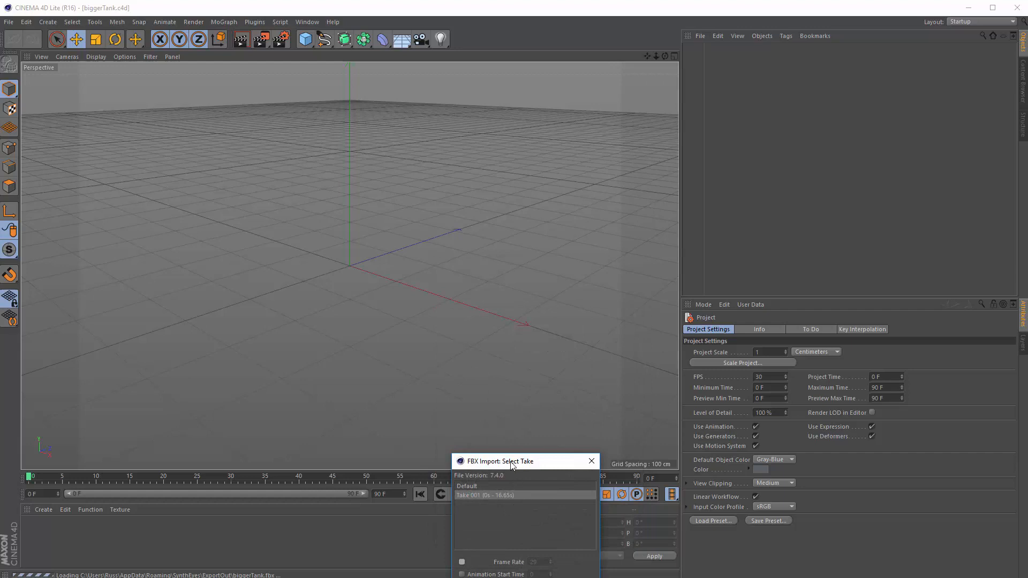
left_click(581, 402)
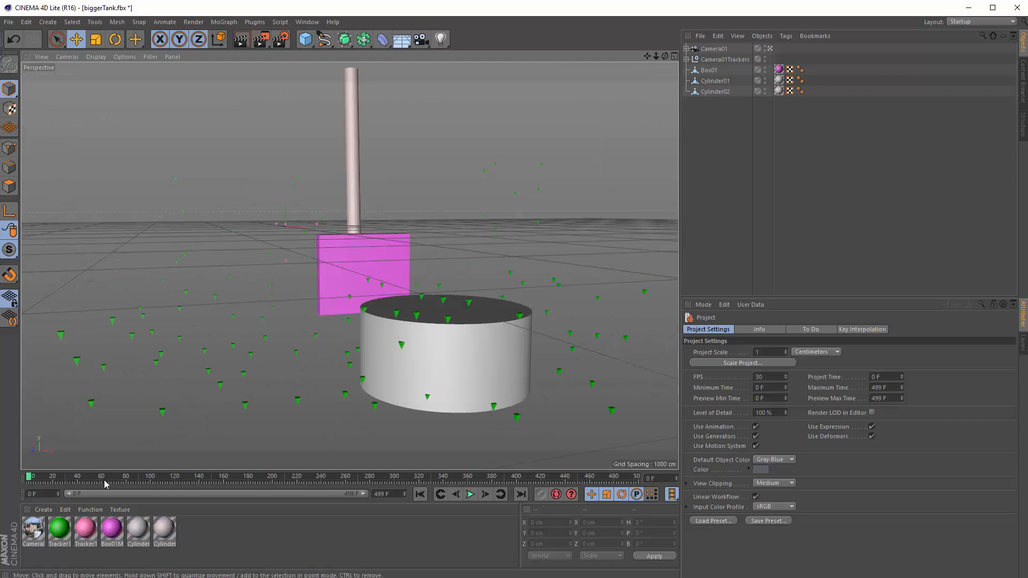
Preview the start of the imported animation, return to frame 0, and save the scene over the existing biggerTank.c4d
left_click(58, 476)
left_click_drag(86, 487, 30, 477)
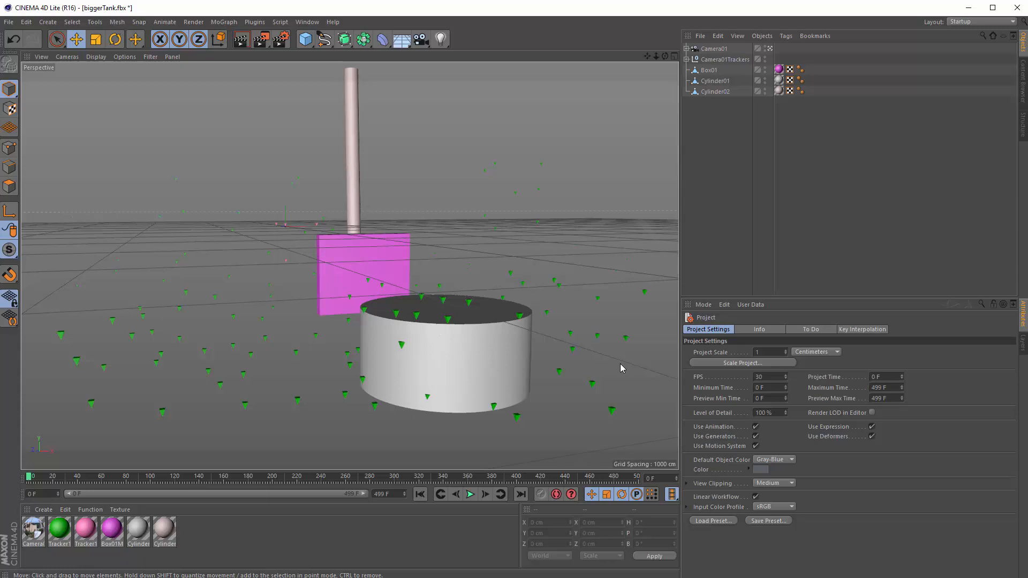
left_click(8, 22)
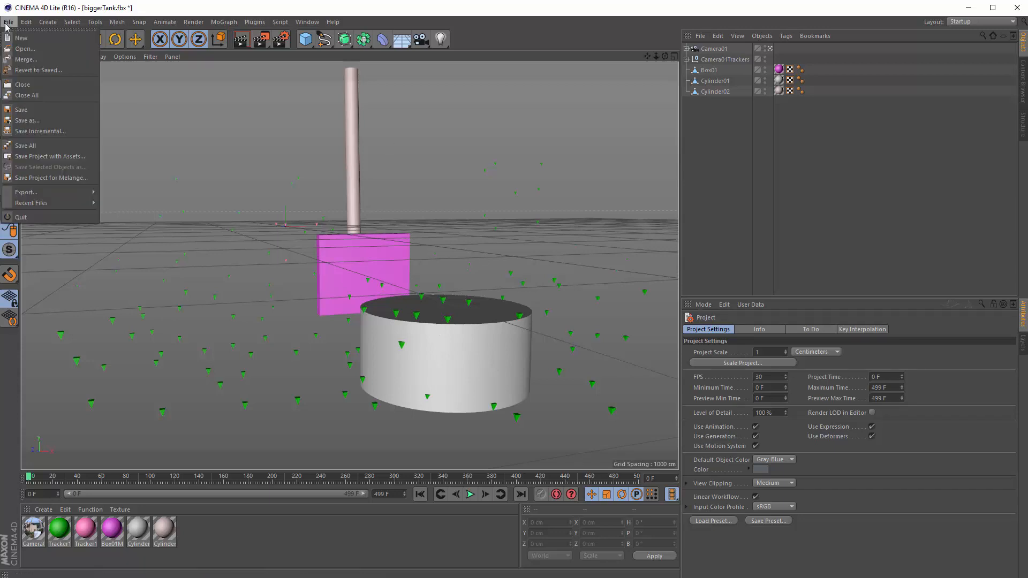
left_click(39, 113)
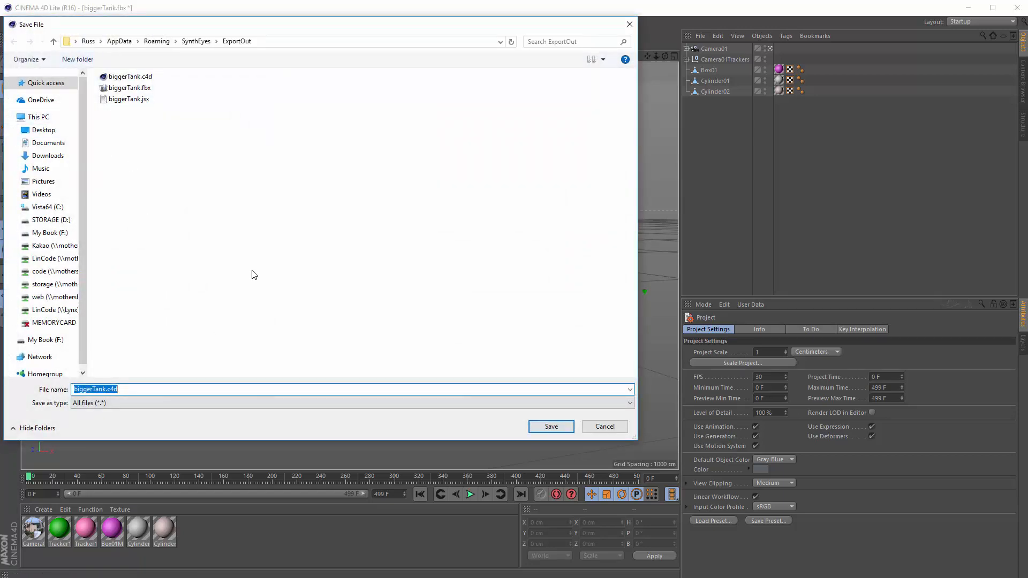
left_click(541, 426)
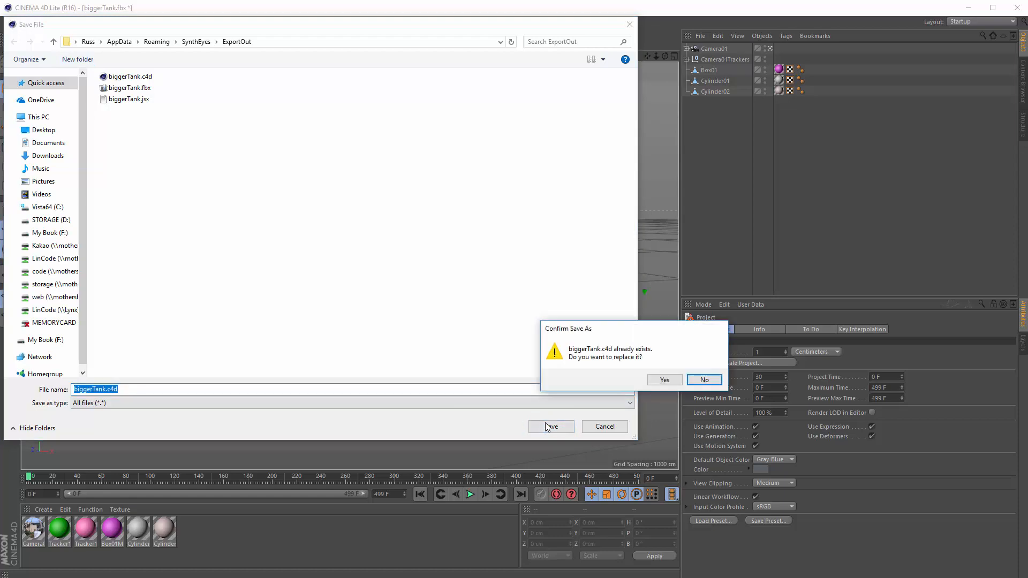
left_click(654, 380)
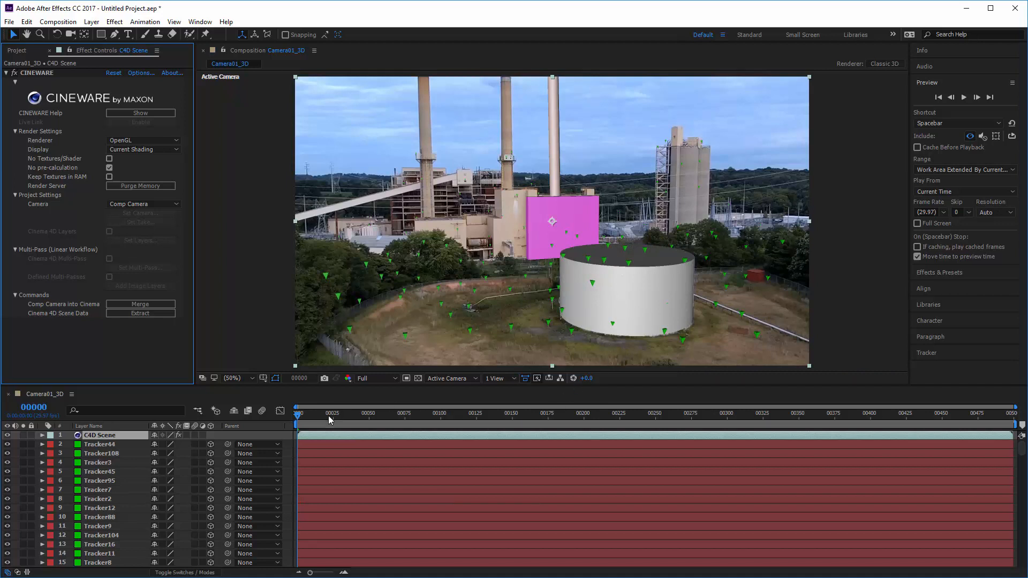
Switch to After Effects and scrub the Camera01_3D composition to frame 346 and back, checking the C4D geometry against the footage
left_click_drag(328, 416, 793, 430)
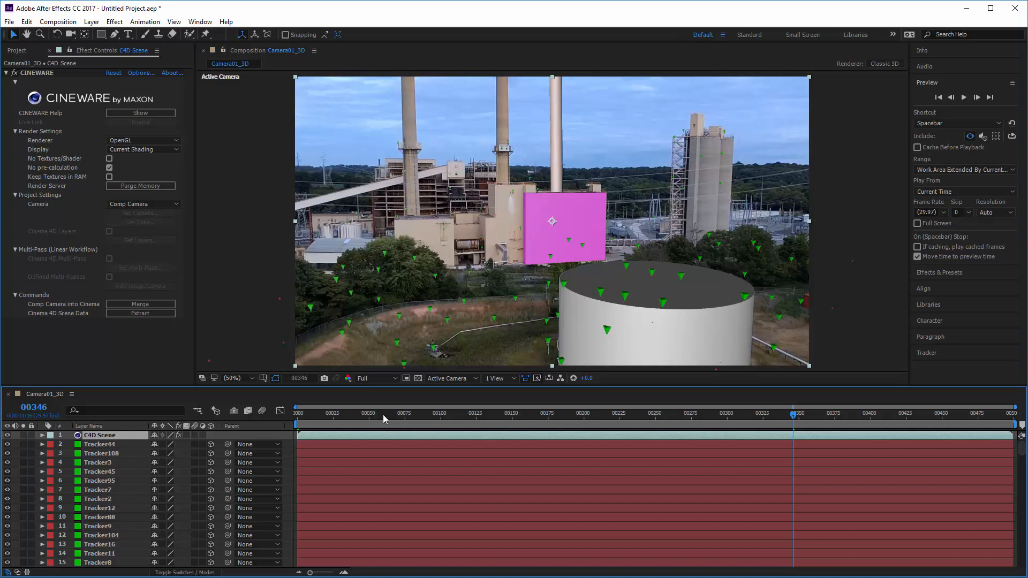
left_click_drag(383, 415, 298, 416)
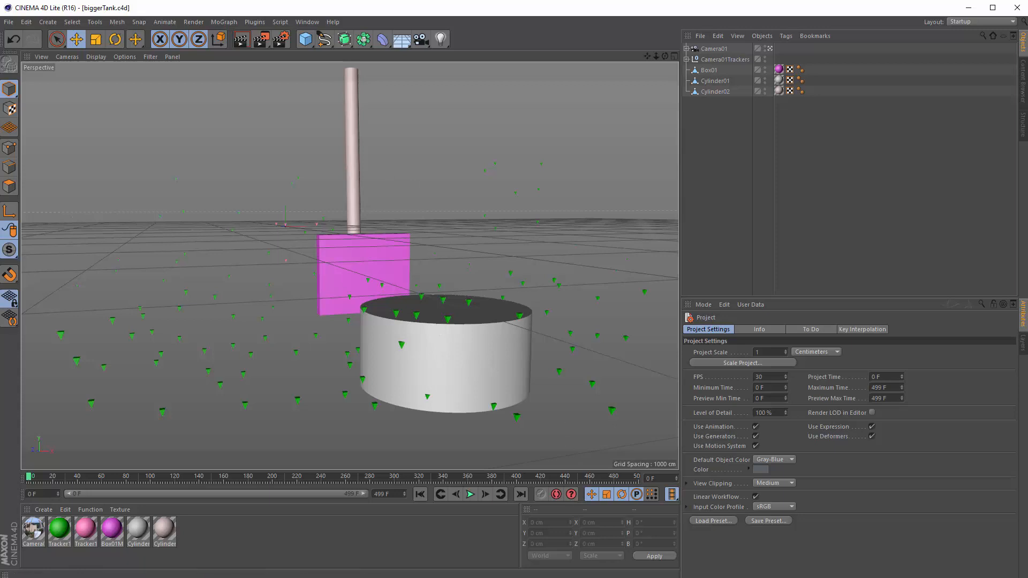
Switch back to SynthEyes, start another AfterEffects Javascript export over biggerTank.jsx, and open the Cinema 4D Integration choices
key("alt+Tab")
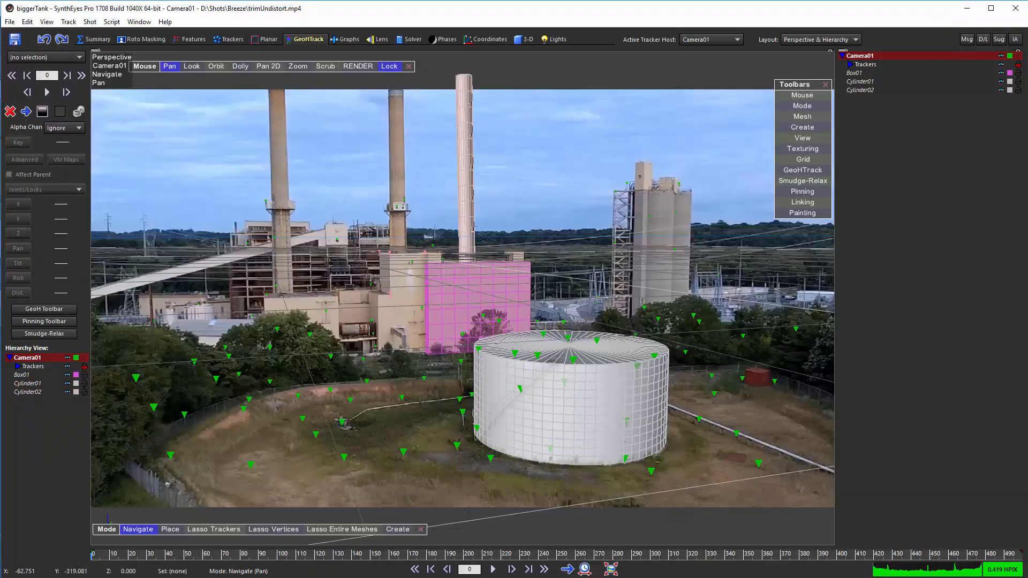
left_click(9, 23)
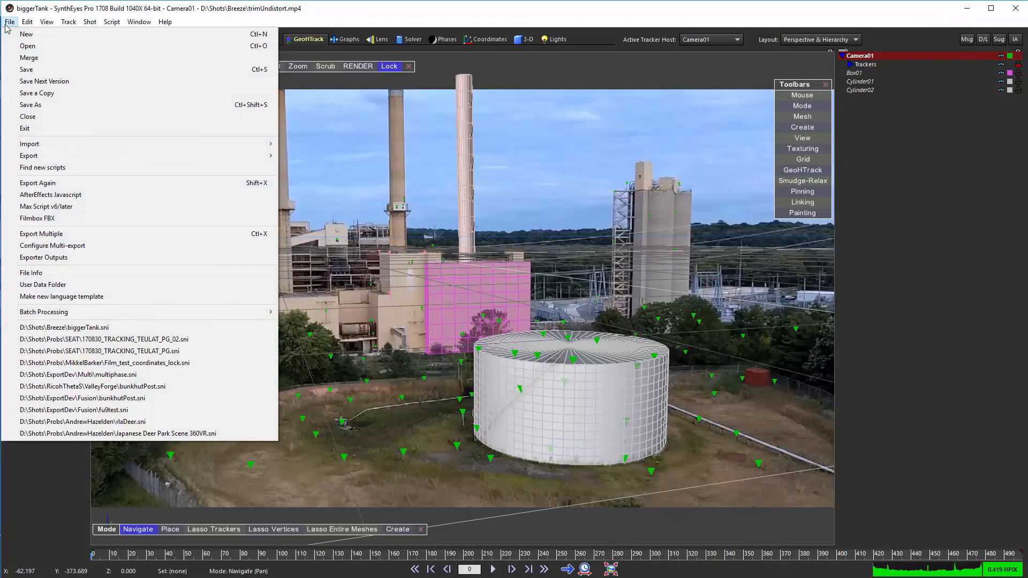
left_click(67, 195)
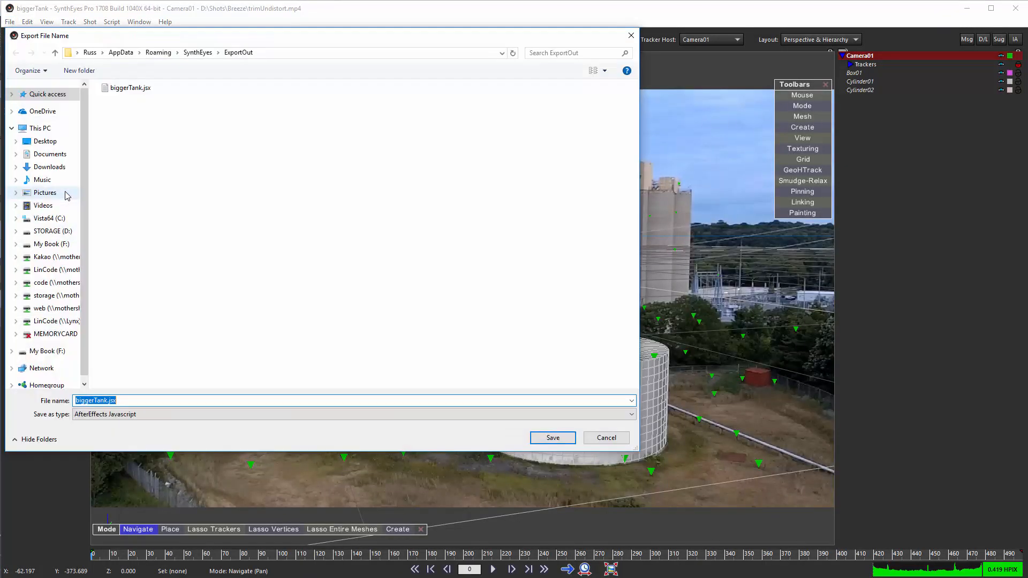
left_click(551, 441)
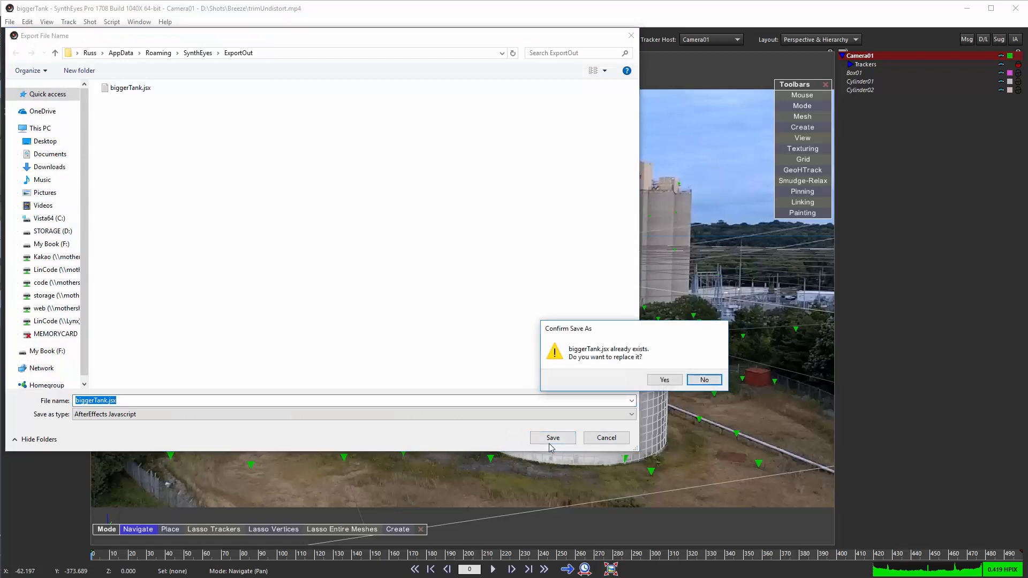
left_click(651, 379)
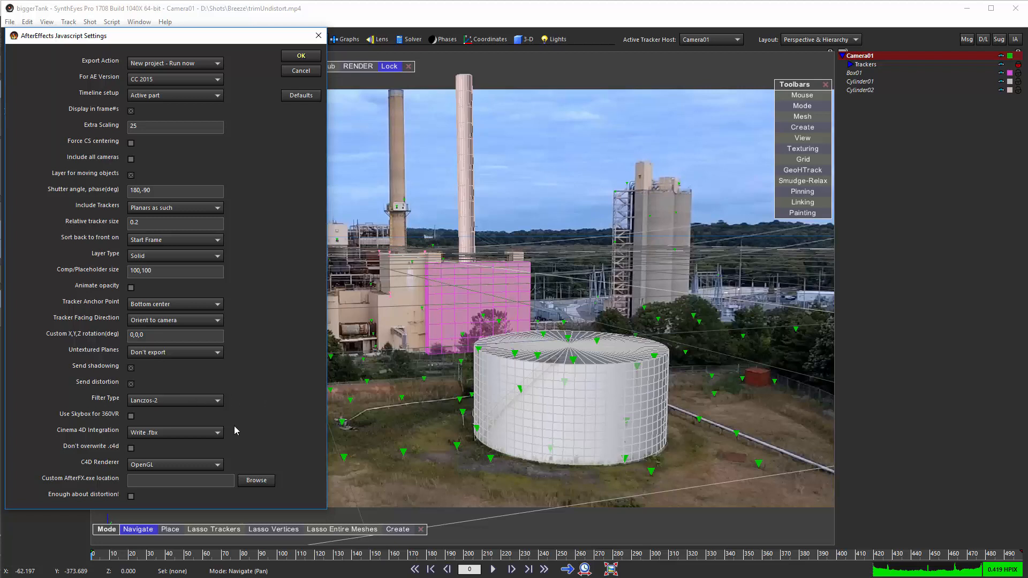
left_click(199, 431)
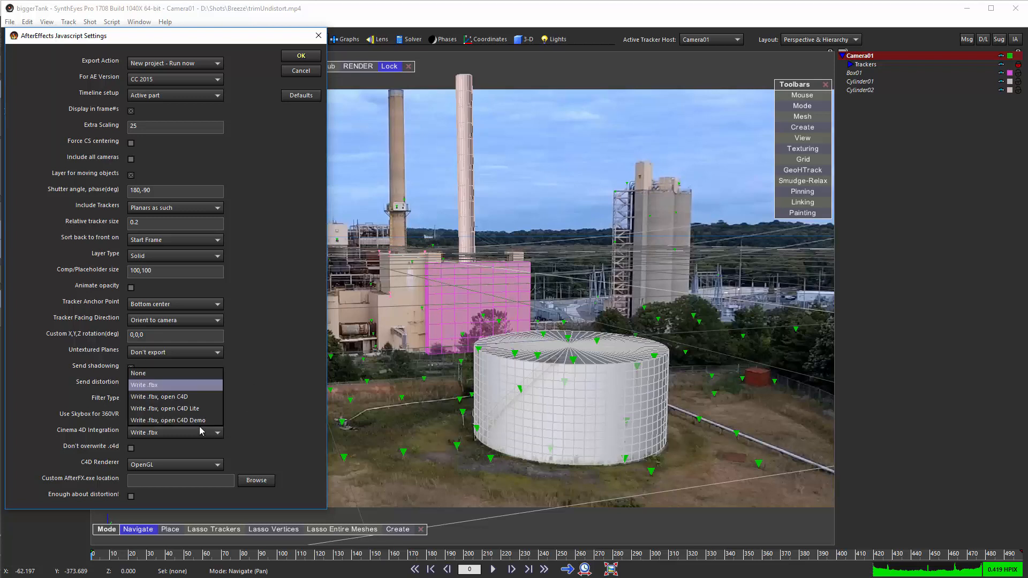